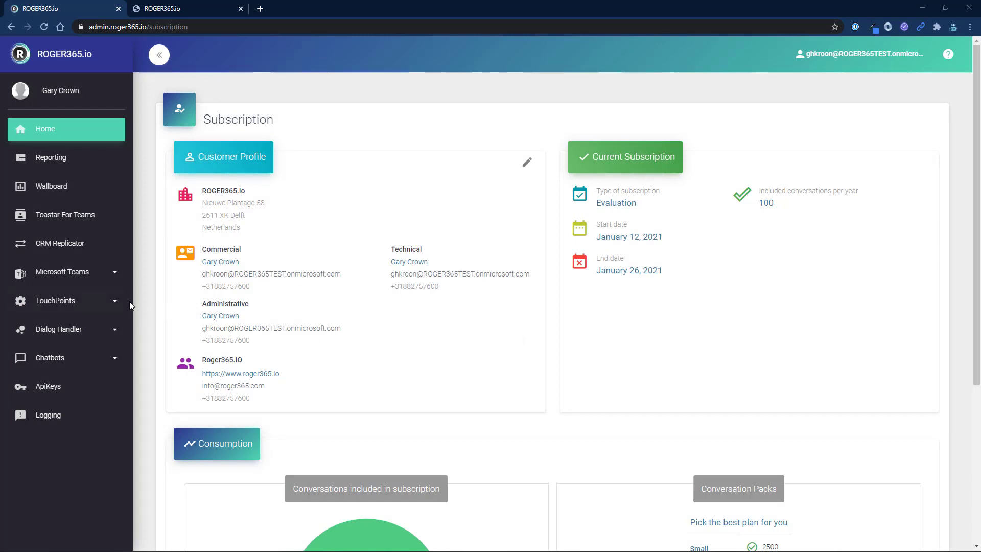
# Add a WebChat touchpoint named 'Webchat Support' under TouchPoints > WebChat
pyautogui.click(116, 303)
pyautogui.click(106, 332)
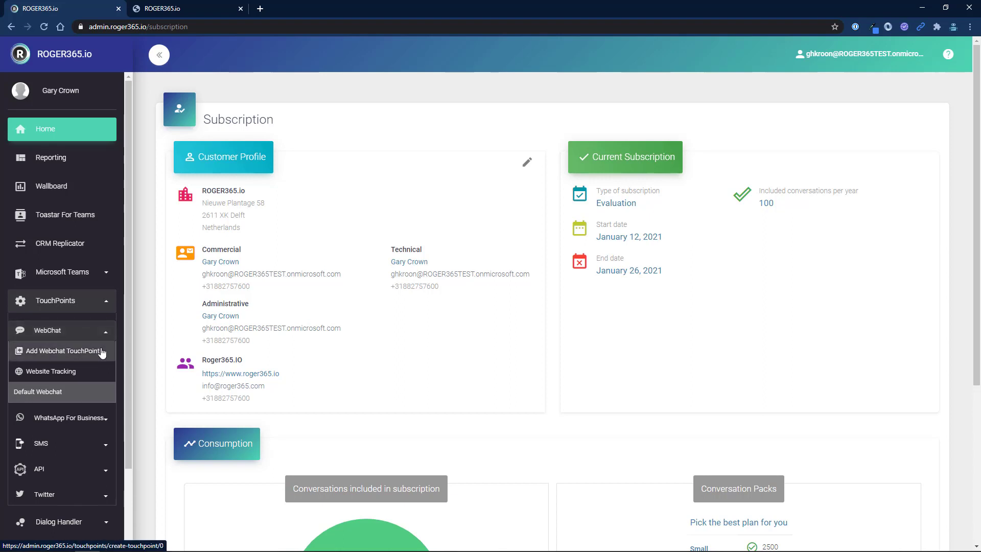
pyautogui.click(101, 353)
pyautogui.click(213, 144)
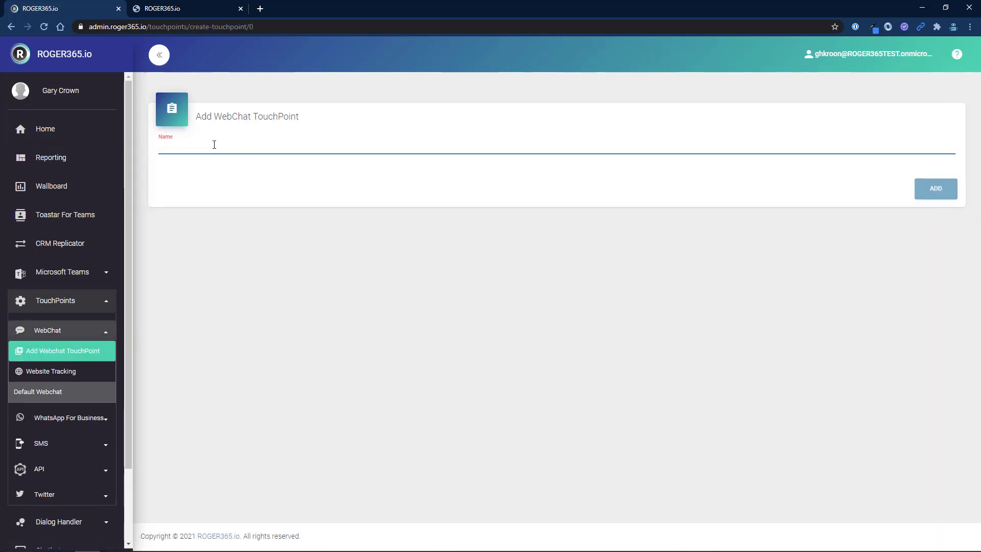
pyautogui.write('Webchat ')
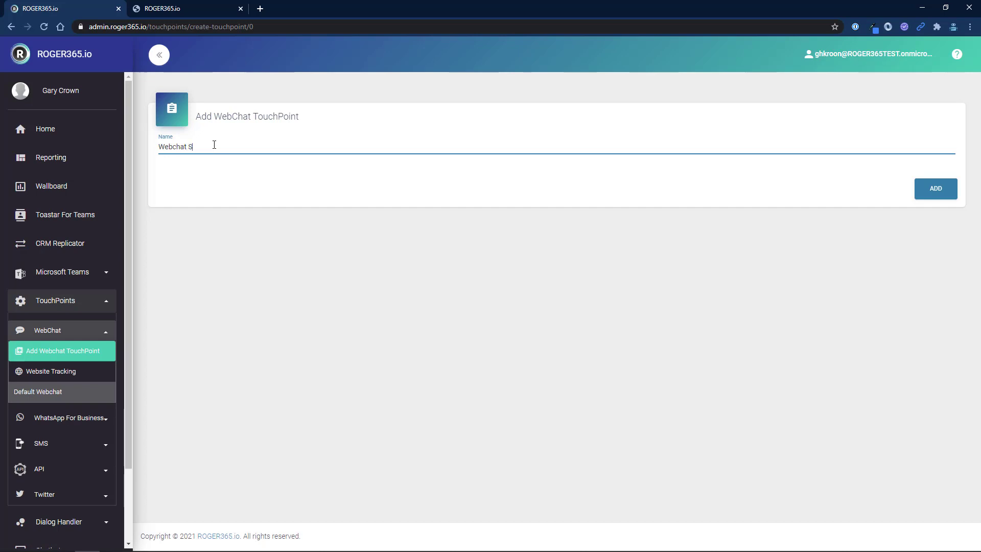
pyautogui.write('Support')
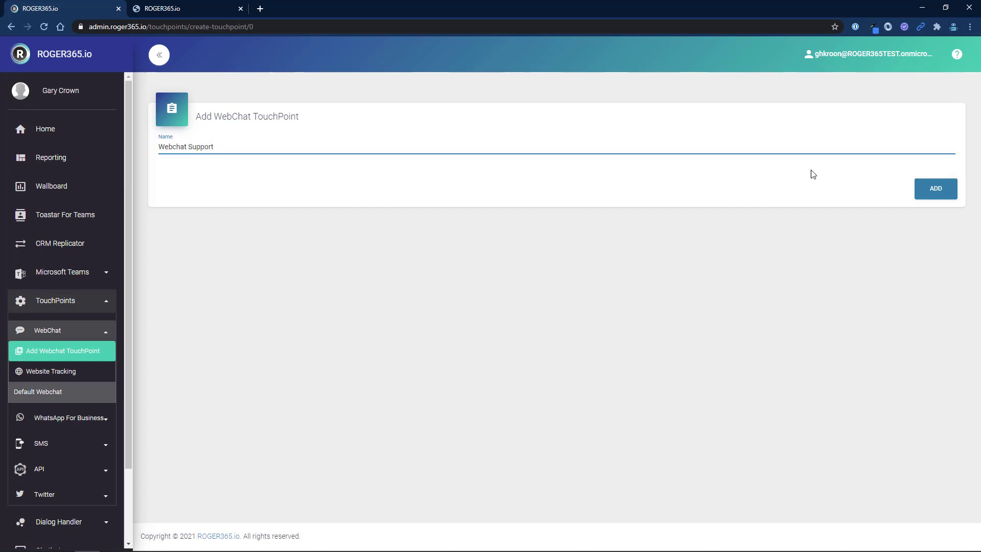
pyautogui.click(928, 191)
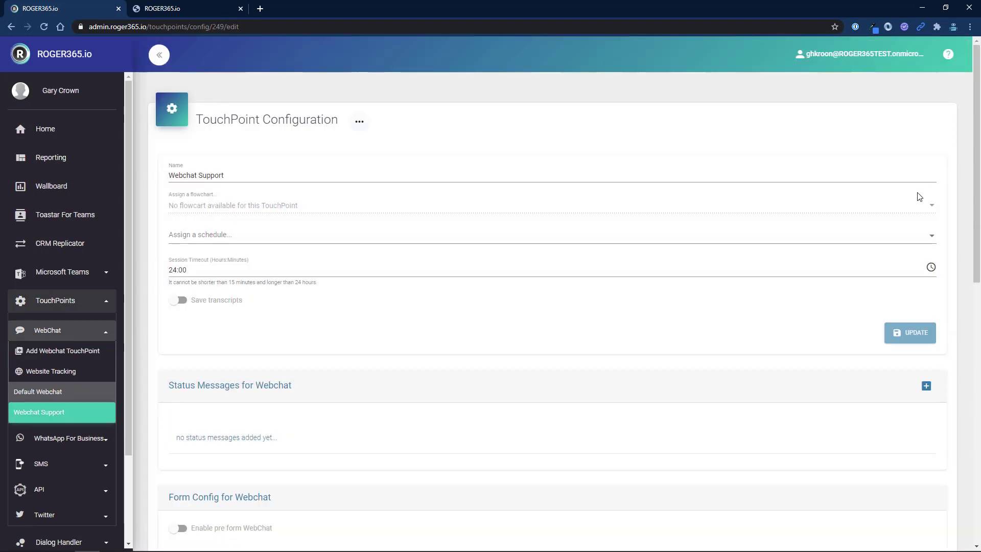
# Check the test site's page source for webchat scripts, then select its web address
pyautogui.click(187, 10)
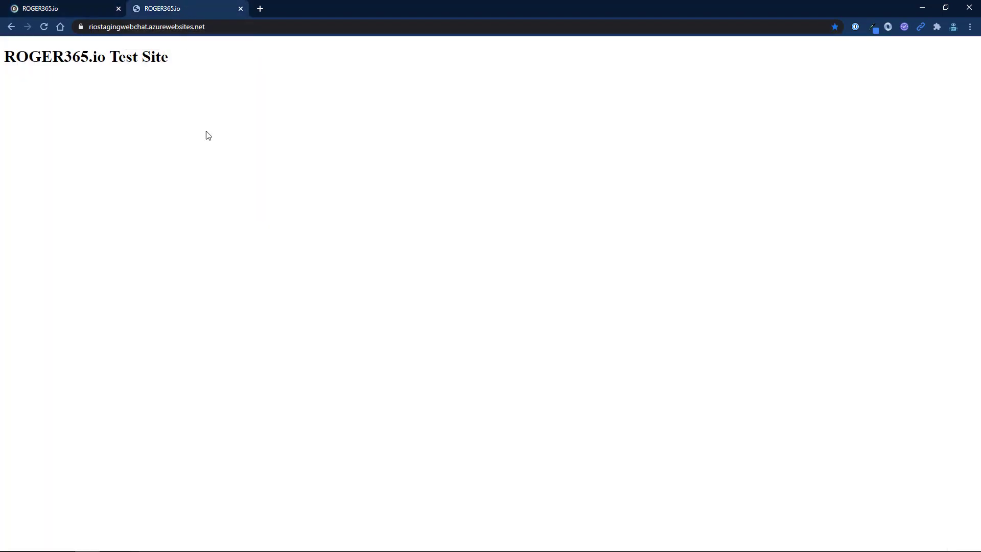
pyautogui.rightClick(286, 151)
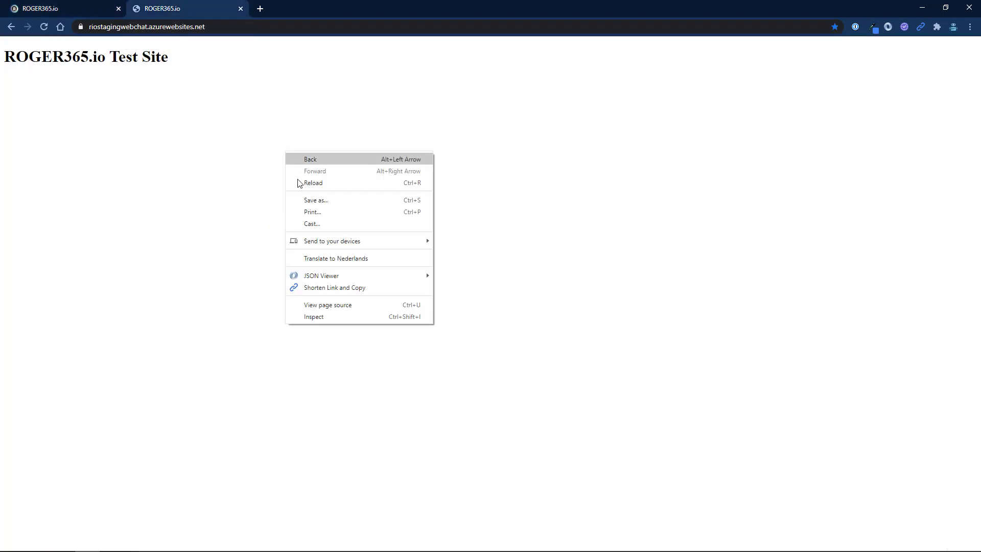
pyautogui.click(324, 305)
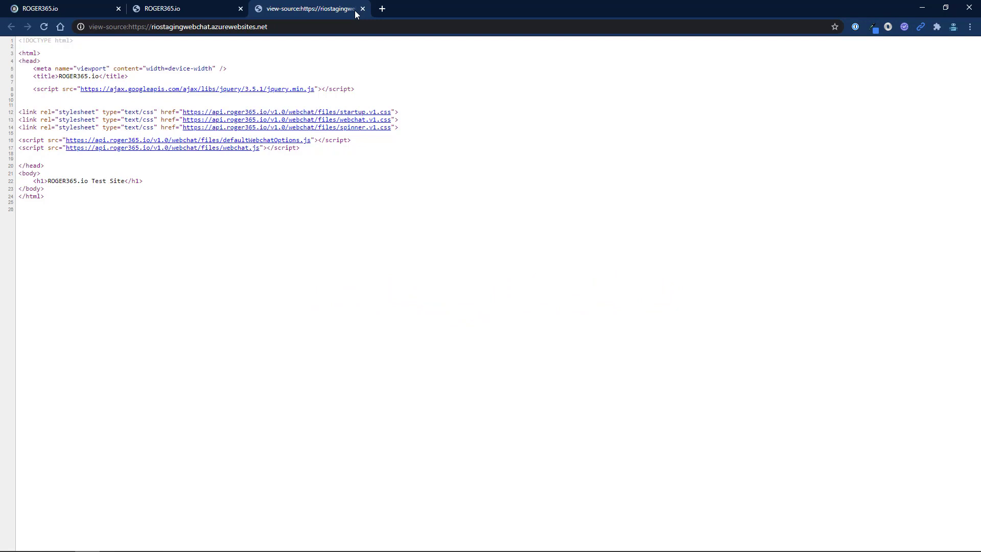
pyautogui.click(362, 9)
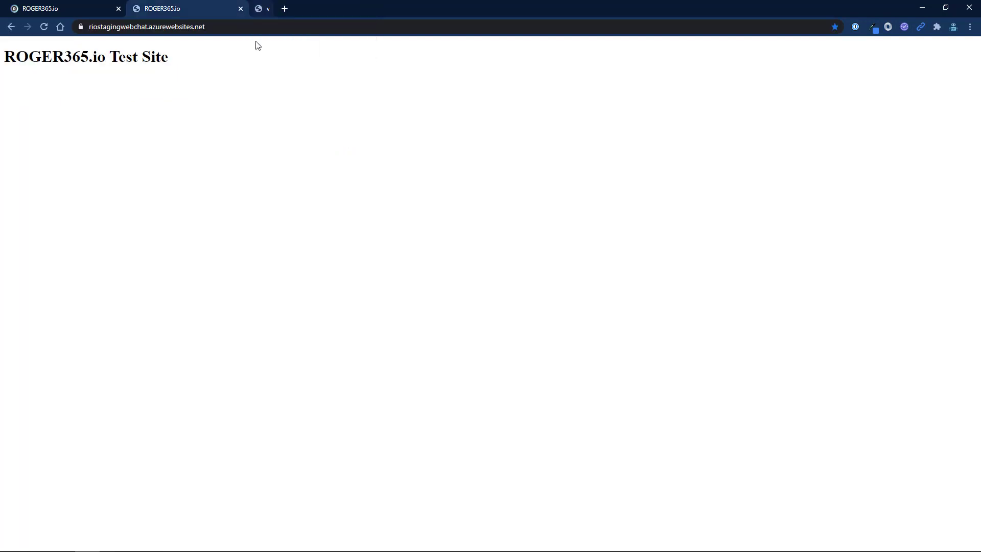
pyautogui.click(164, 27)
pyautogui.hotkey('ctrl', 'c')
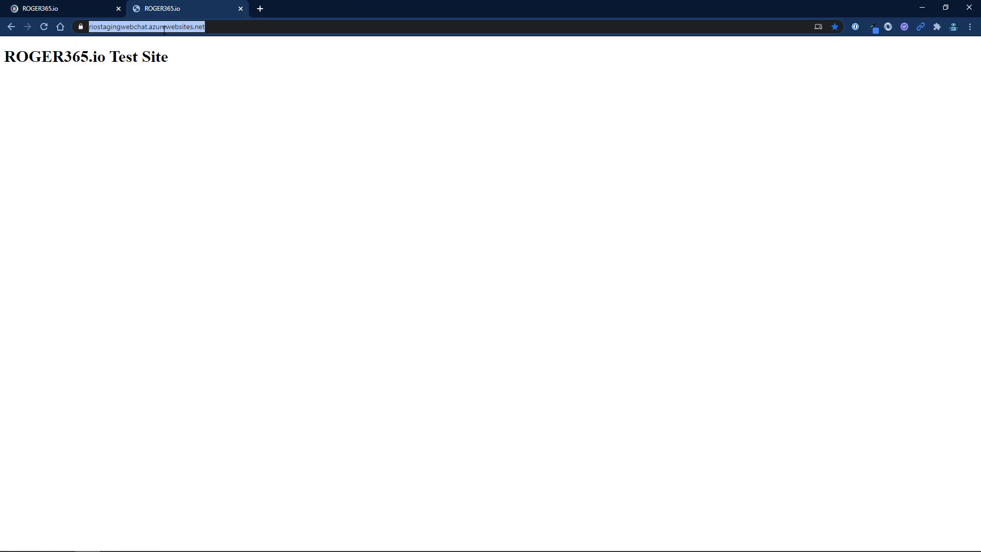
pyautogui.click(65, 10)
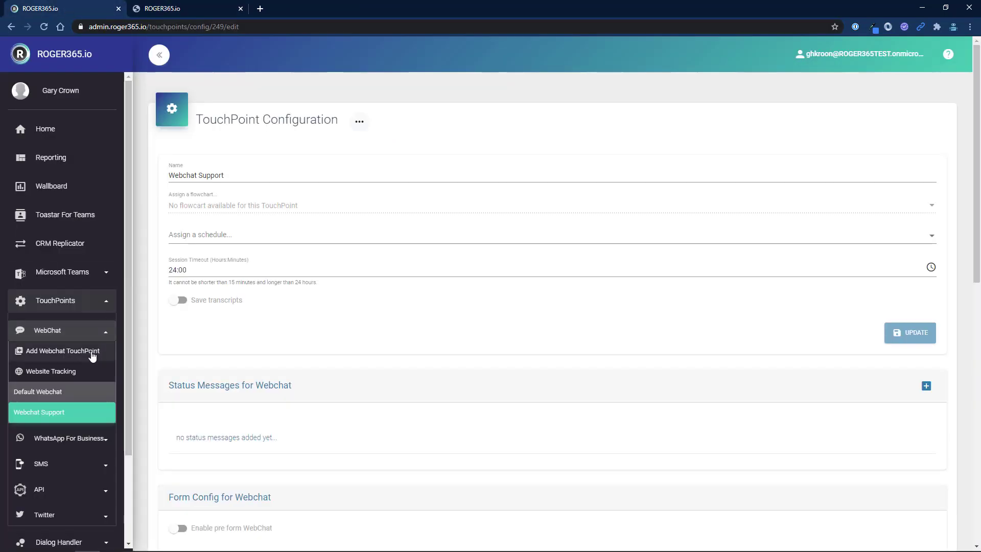
pyautogui.click(76, 371)
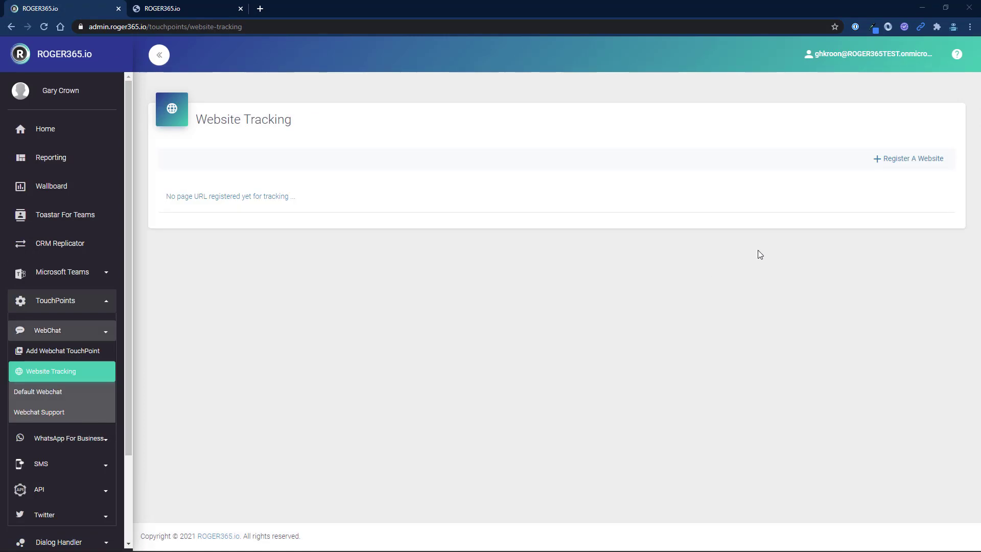
pyautogui.click(917, 158)
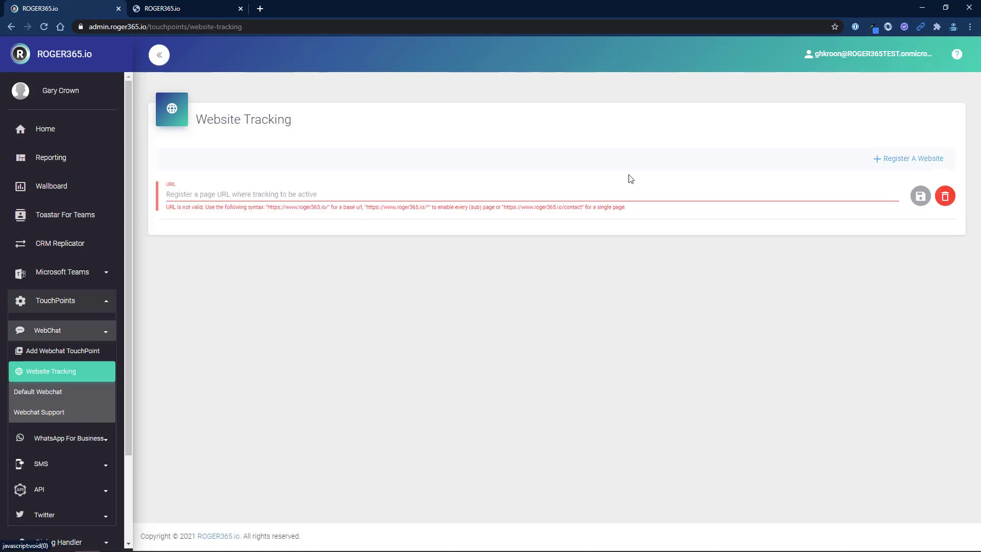
pyautogui.click(286, 194)
pyautogui.hotkey('ctrl', 'v')
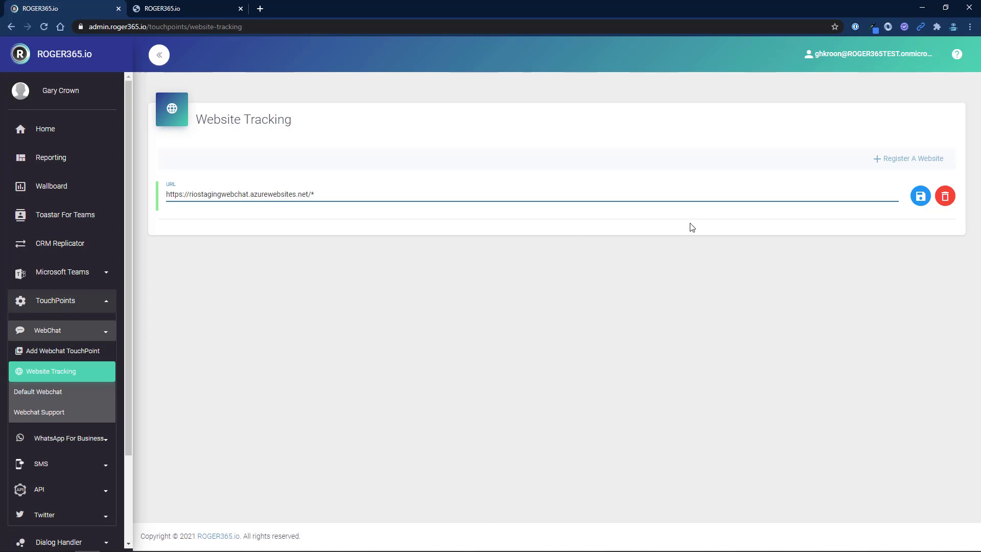
pyautogui.click(919, 197)
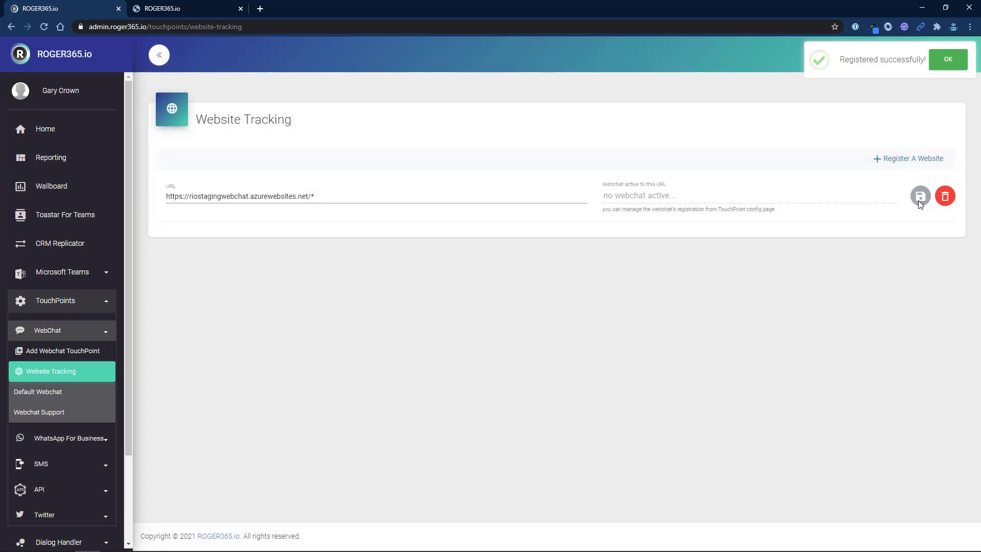
pyautogui.click(102, 303)
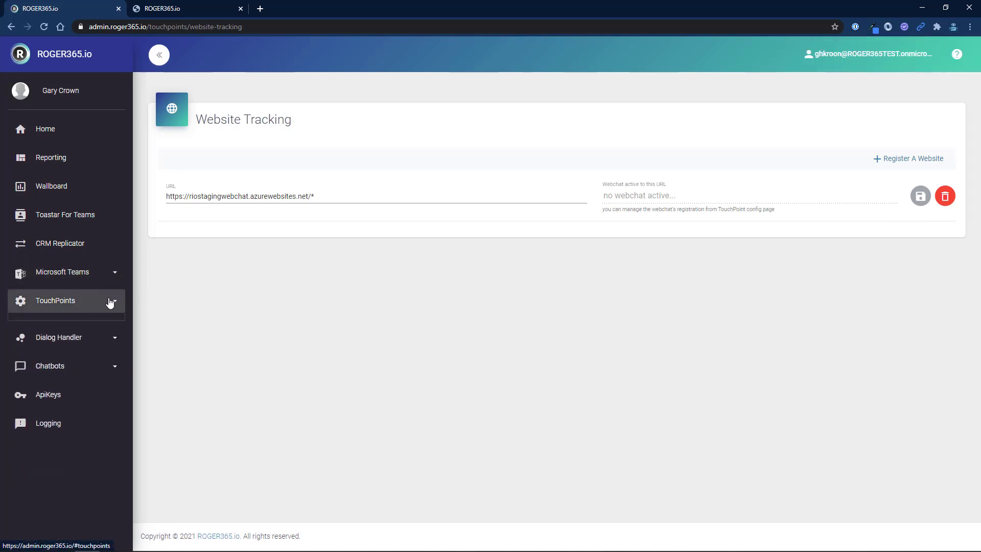
pyautogui.click(51, 301)
pyautogui.click(70, 414)
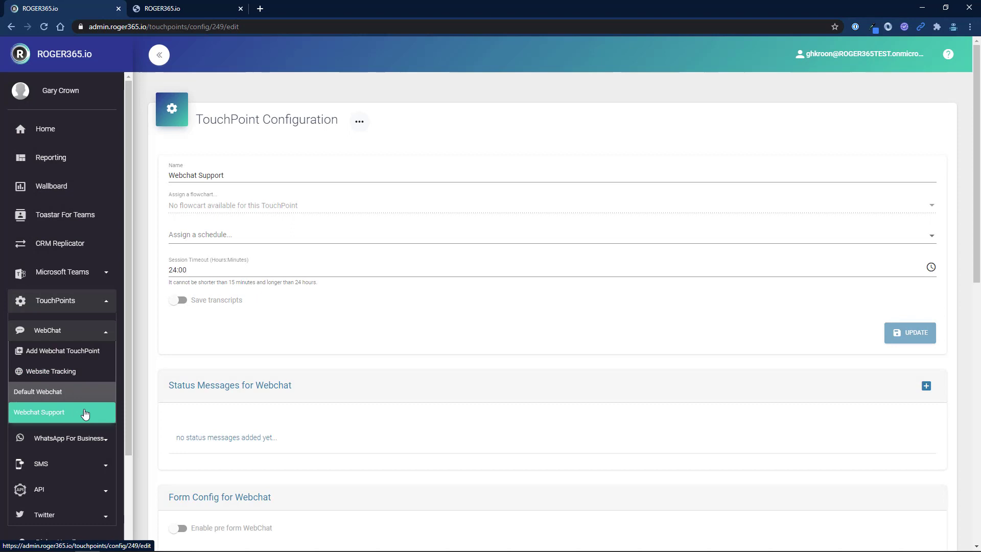
pyautogui.scroll(-3, 274, 354)
pyautogui.scroll(-5, 276, 359)
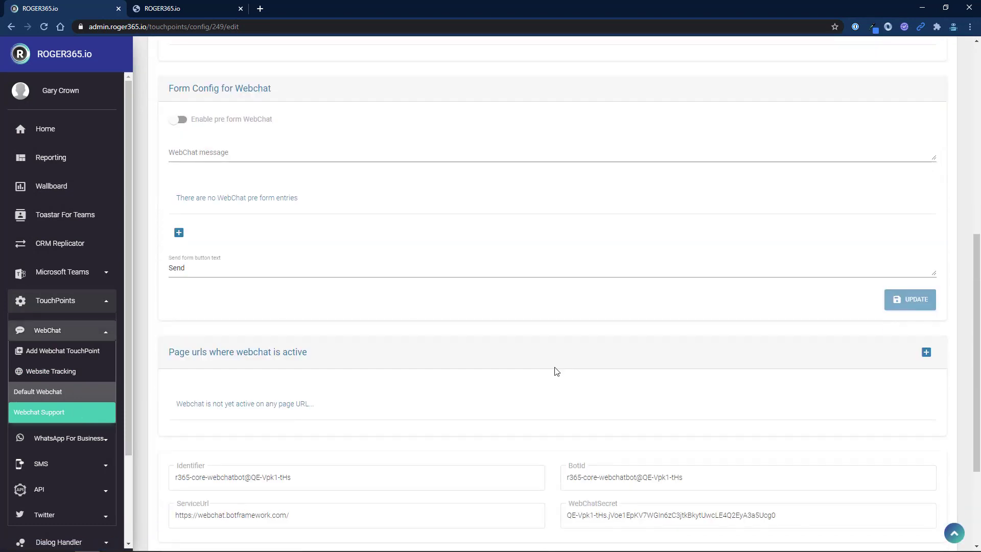
pyautogui.click(926, 353)
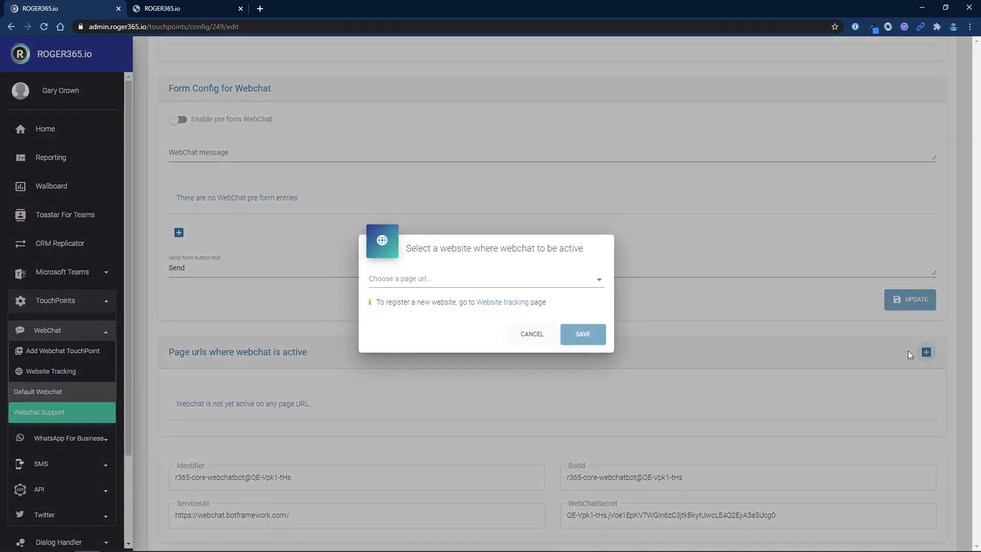
pyautogui.click(500, 284)
pyautogui.click(486, 281)
pyautogui.click(594, 337)
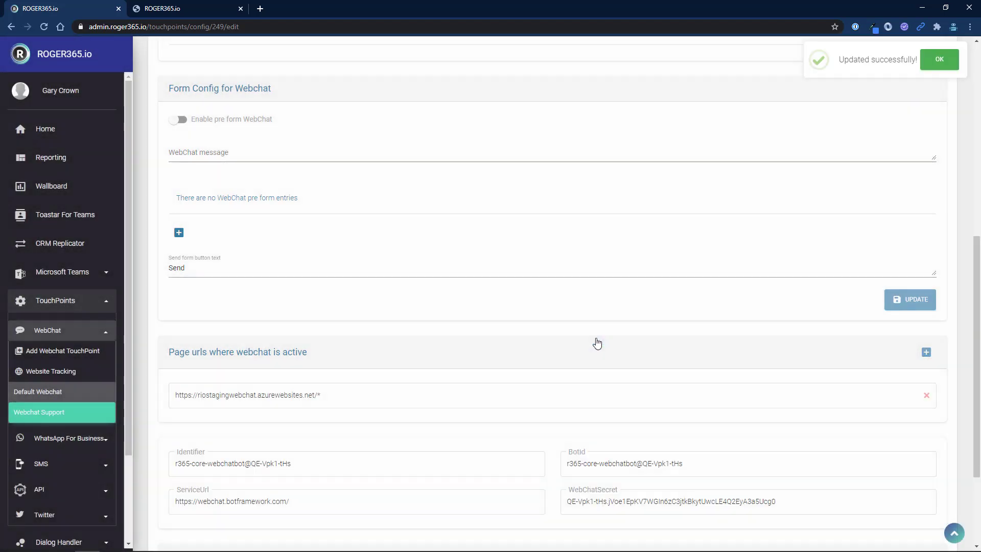
pyautogui.click(938, 59)
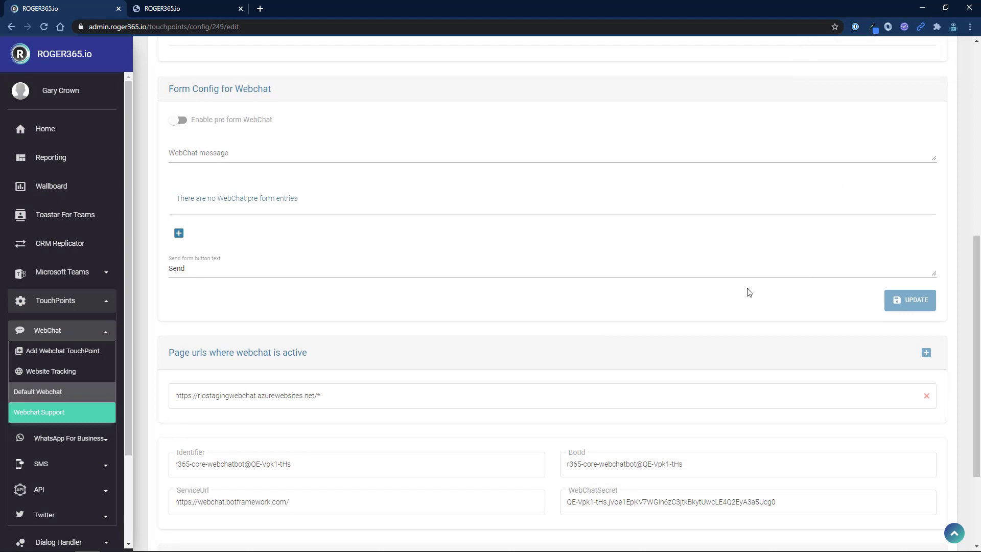
pyautogui.scroll(8, 746, 292)
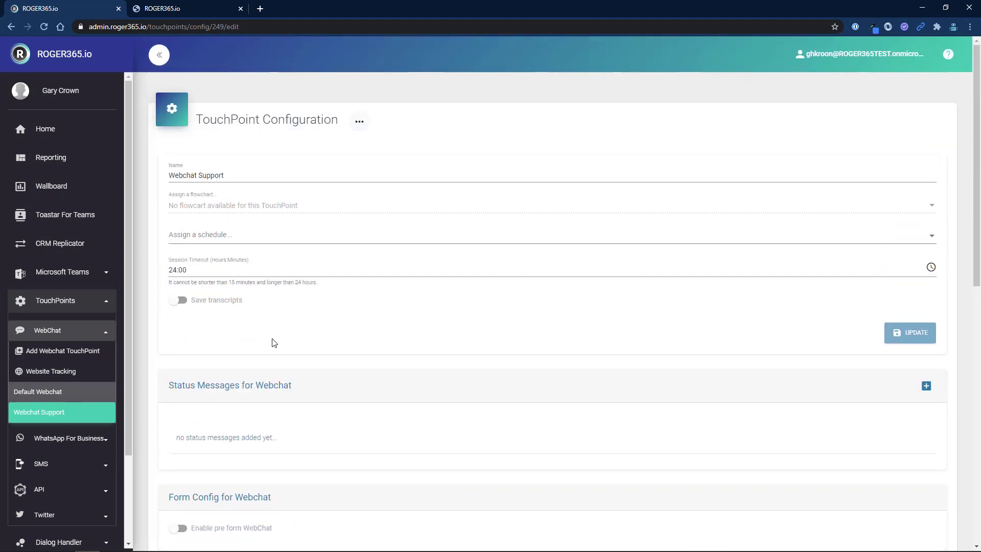
# Reload the test site so the webchat launcher shows bottom-right
pyautogui.click(154, 6)
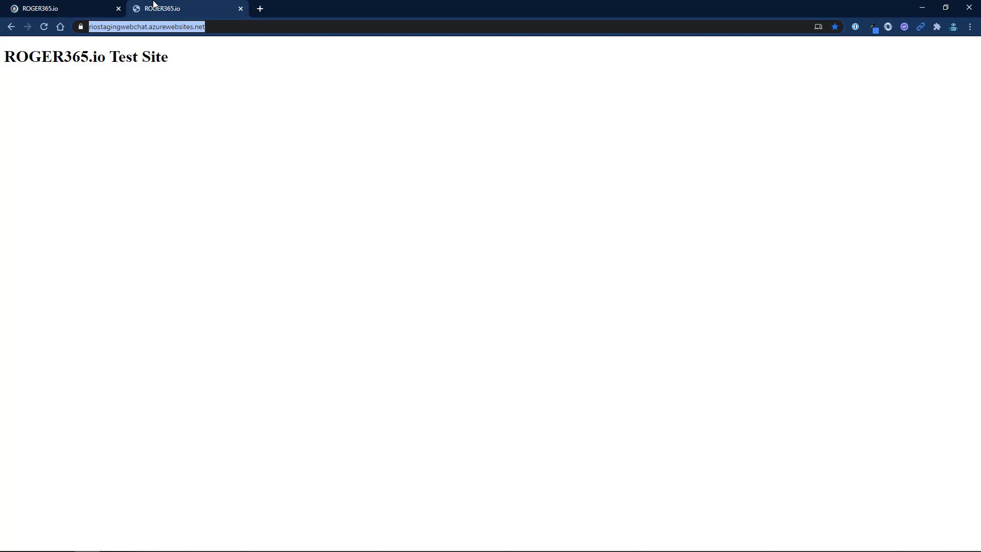
pyautogui.click(44, 27)
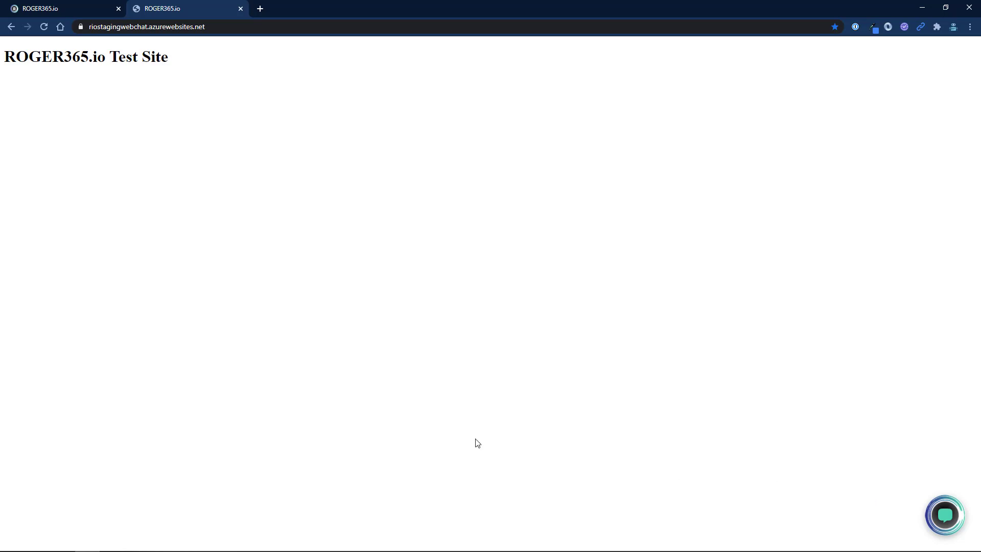
# Go to Dialog Handler > Flowchart Designer, showing an empty flowcharts list
pyautogui.click(49, 4)
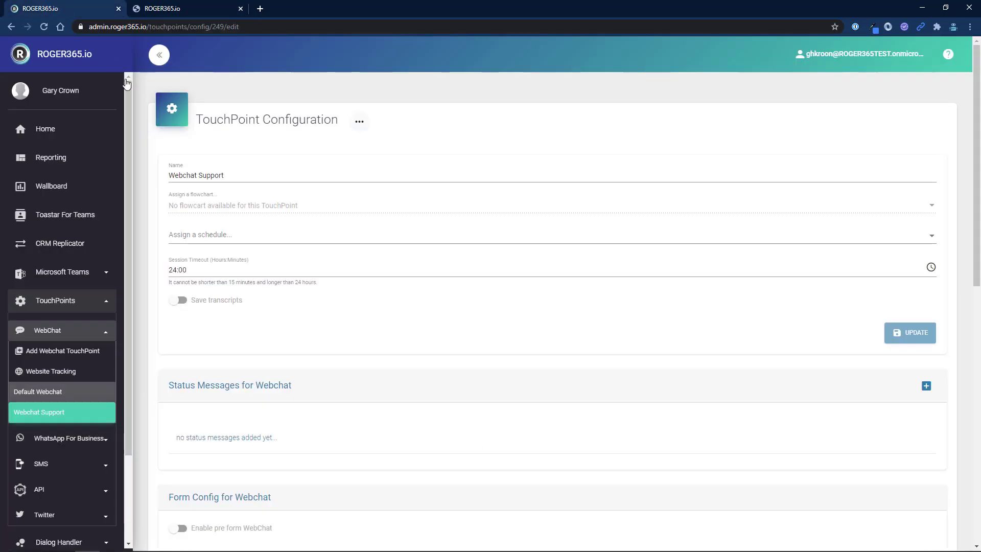
pyautogui.scroll(-2, 46, 388)
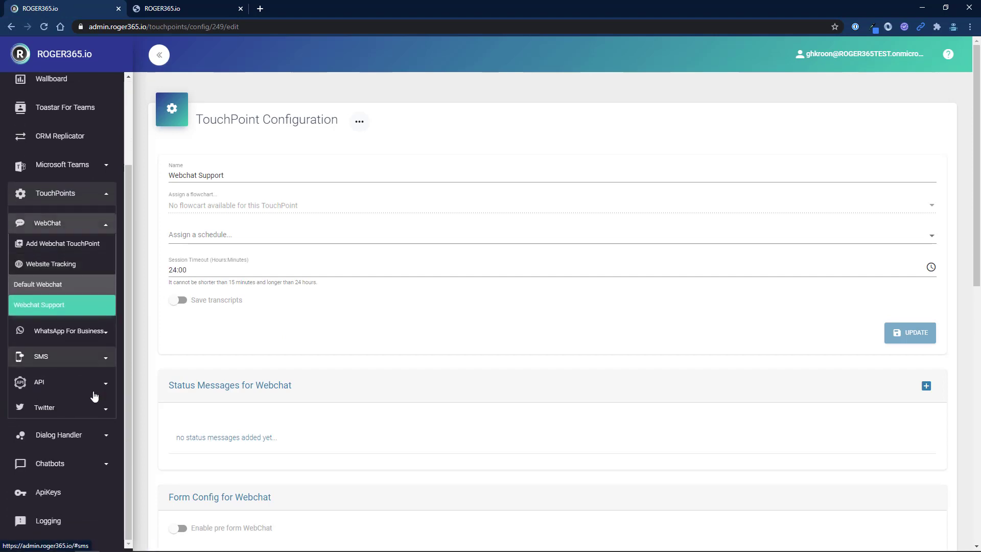
pyautogui.click(102, 436)
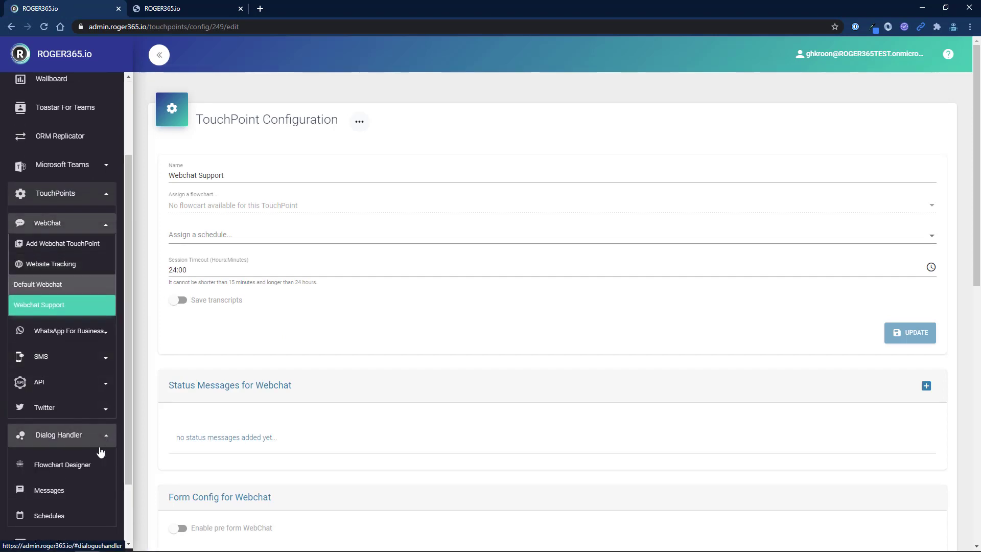
pyautogui.click(91, 465)
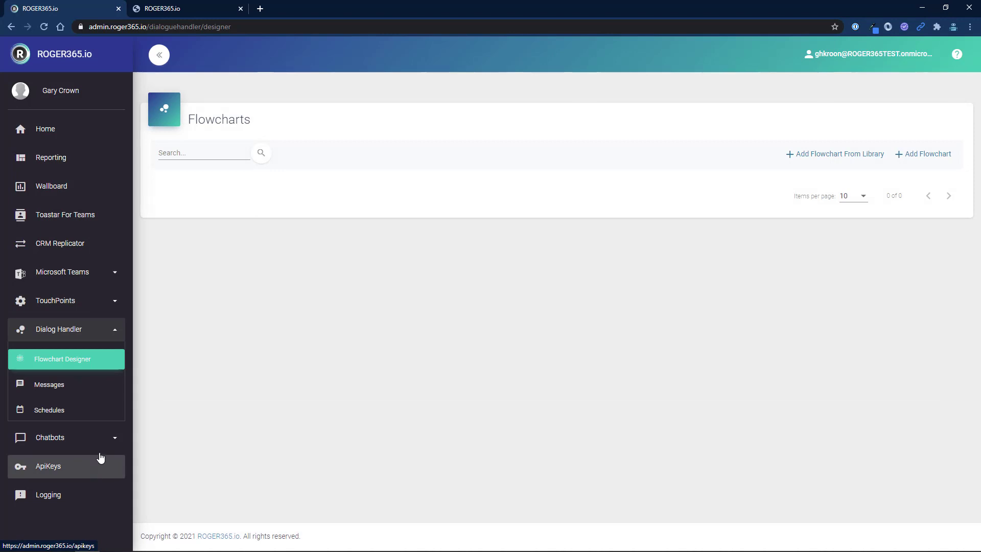
# Begin a library flowchart 'Flow Webchat Support', described 'A new flow', starting at Webchat Support
pyautogui.click(843, 159)
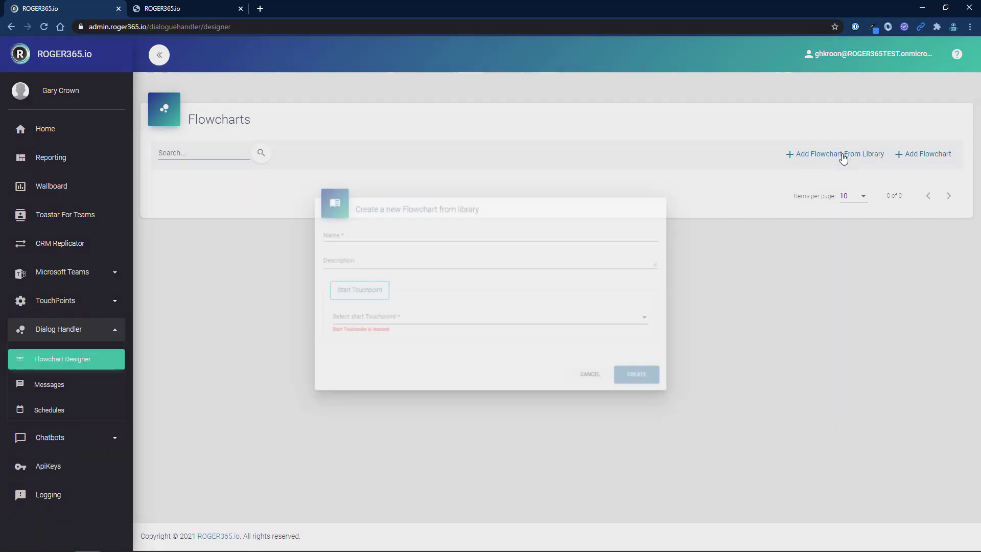
pyautogui.click(410, 230)
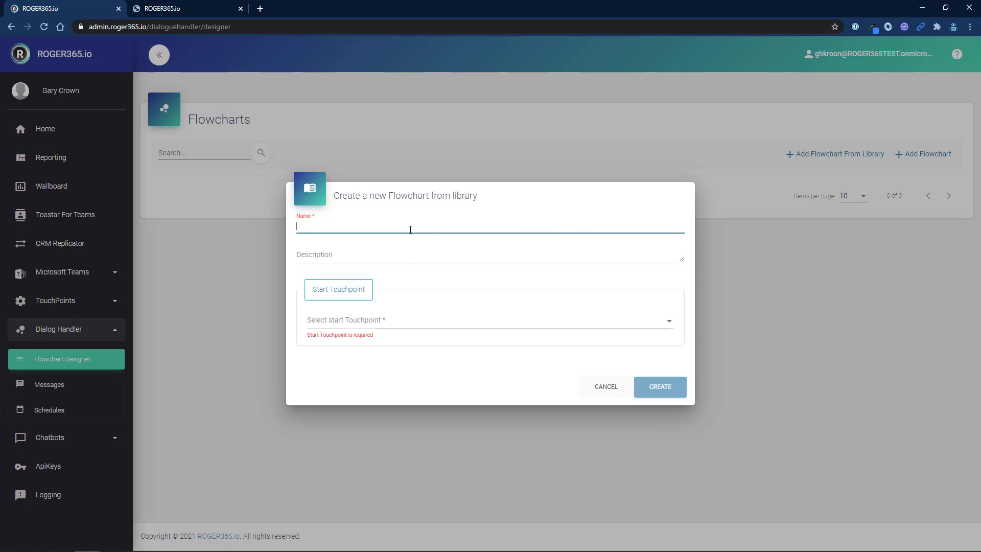
pyautogui.write('Flow Webchat Support')
pyautogui.click(396, 258)
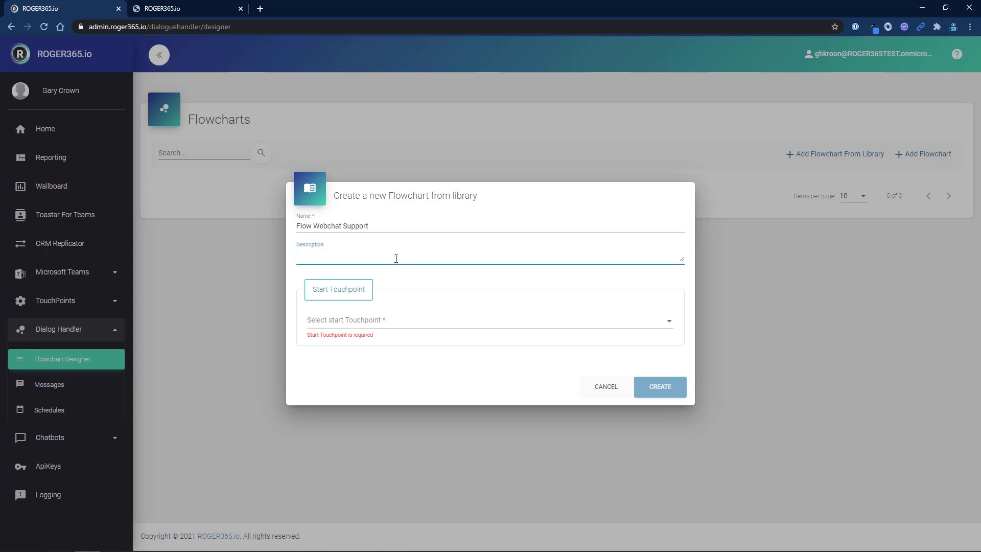
pyautogui.write('A new flow')
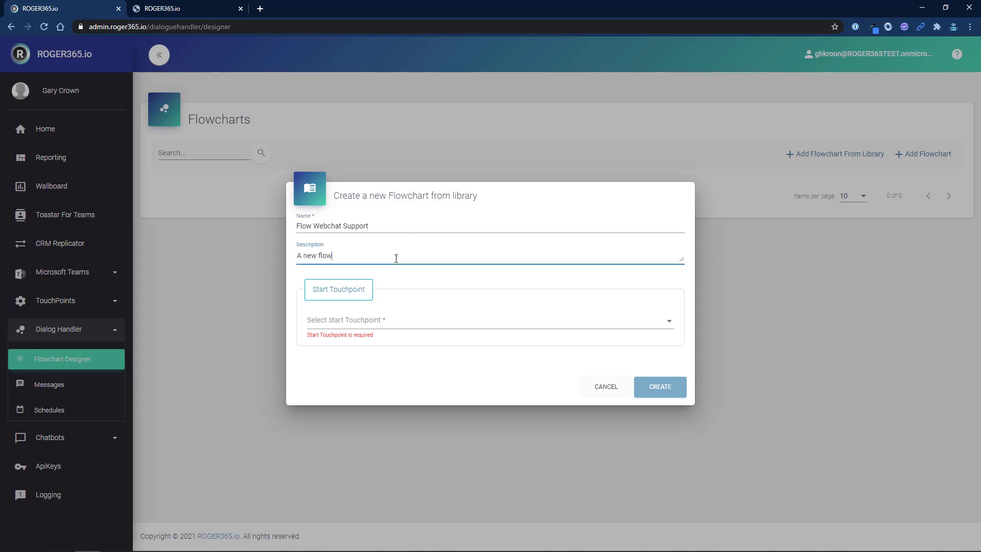
pyautogui.click(388, 332)
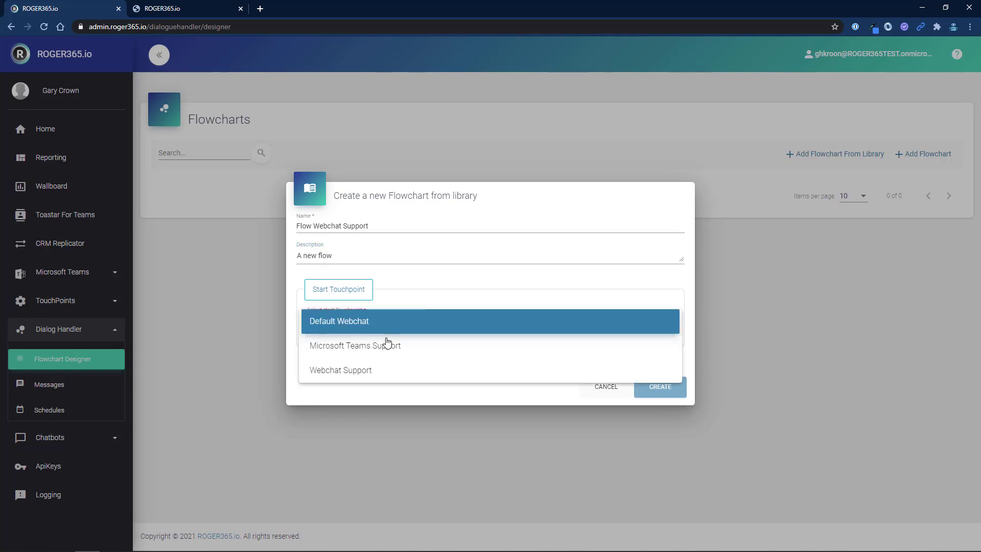
pyautogui.click(385, 371)
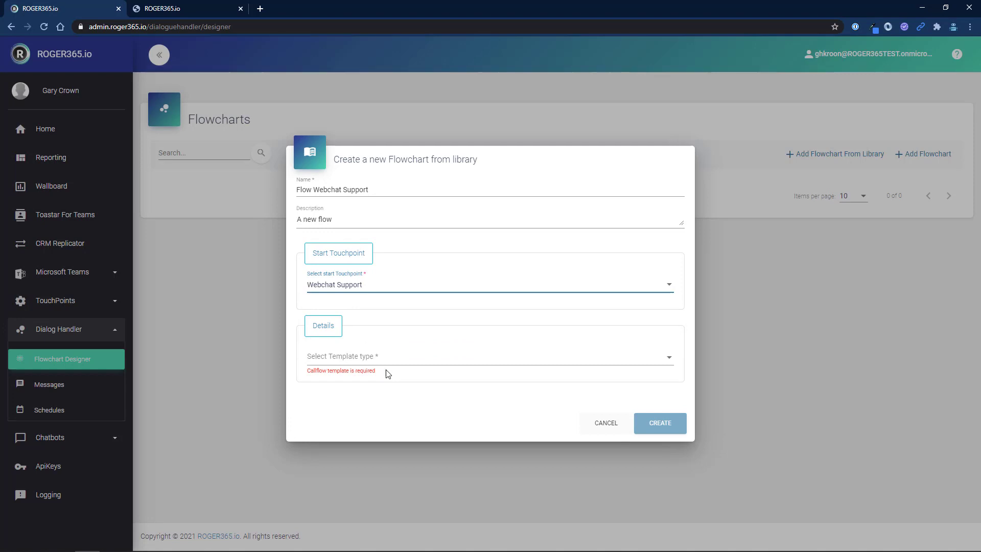
# Build it from Webchat to Teams via Microsoft Teams Support, welcoming 'Hi, how can I help you?', and save
pyautogui.click(385, 360)
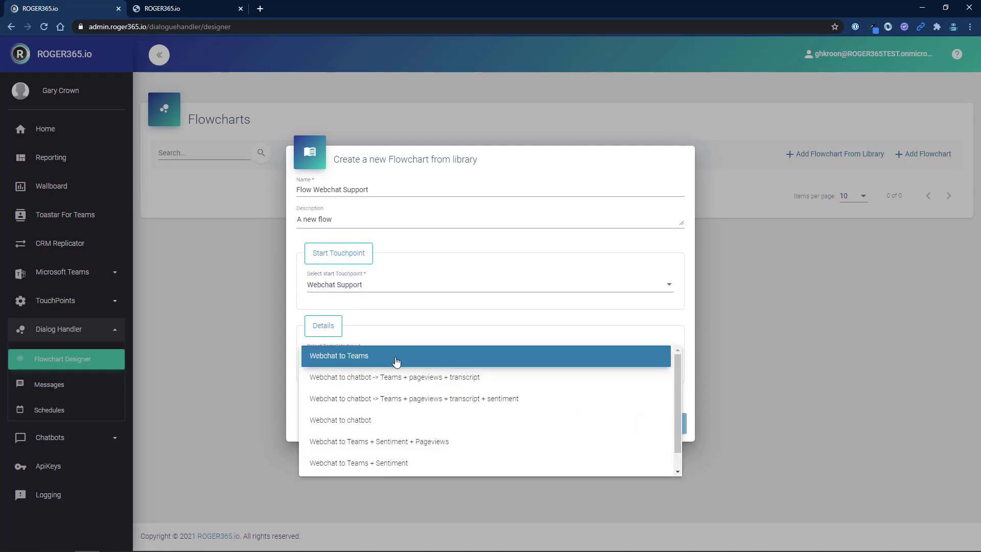
pyautogui.click(396, 362)
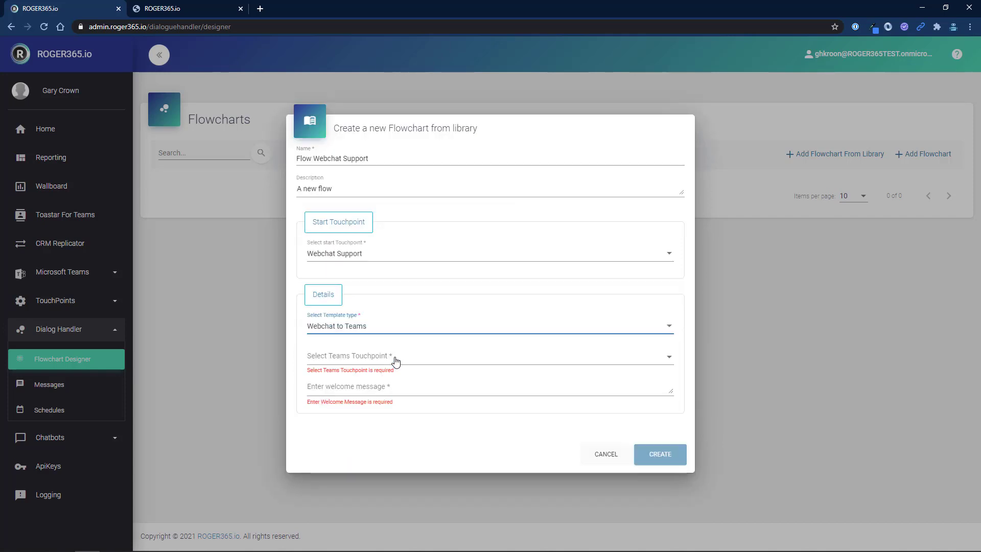
pyautogui.click(384, 361)
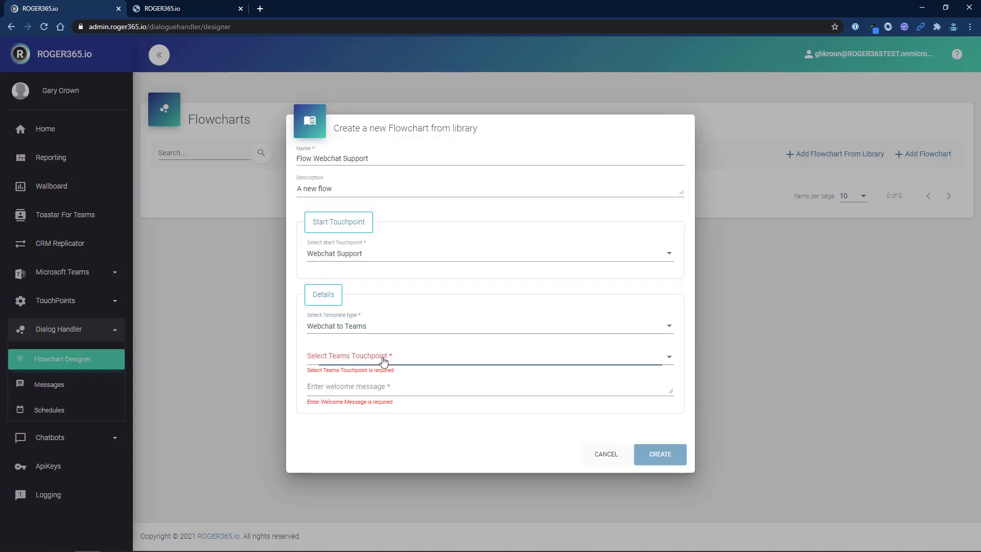
pyautogui.click(384, 361)
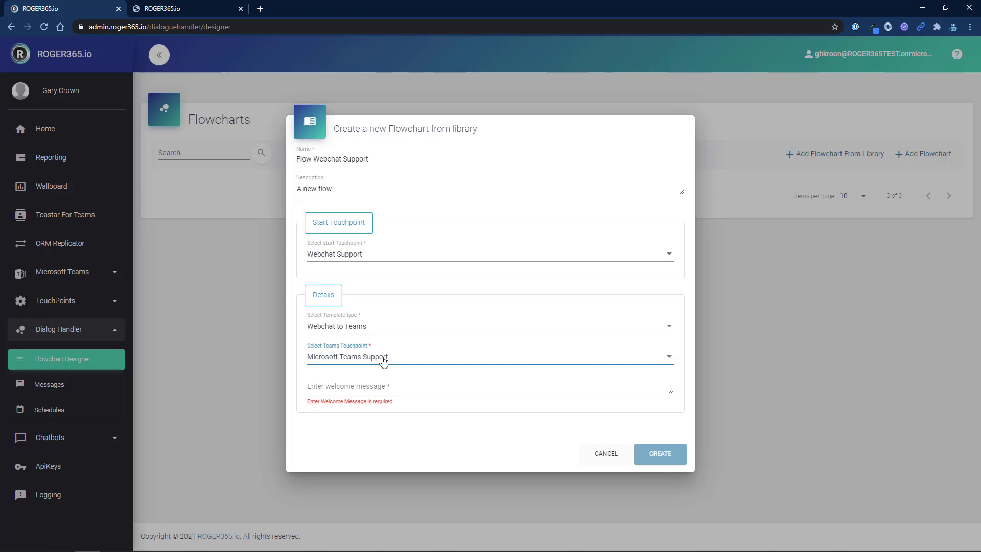
pyautogui.click(384, 387)
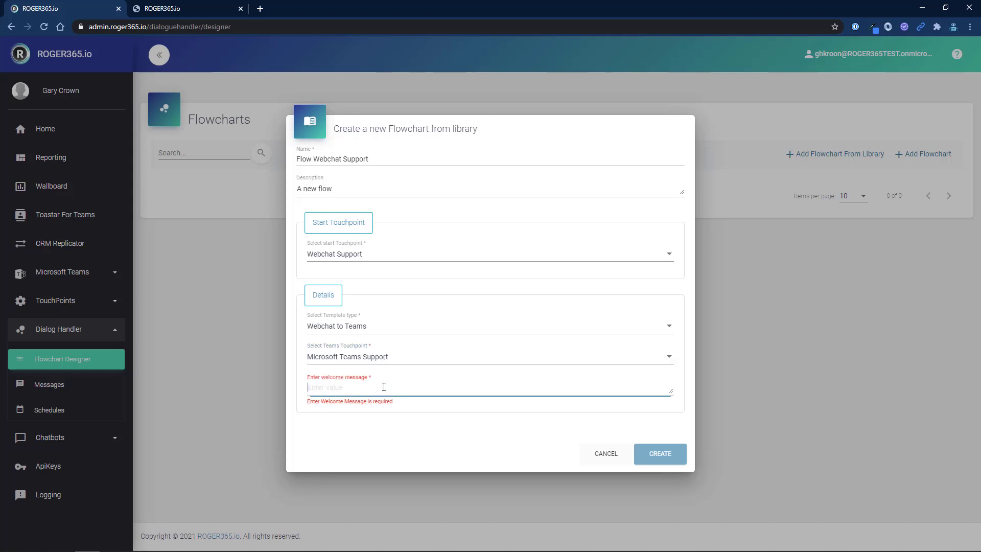
pyautogui.write('Hi, how can I help you?')
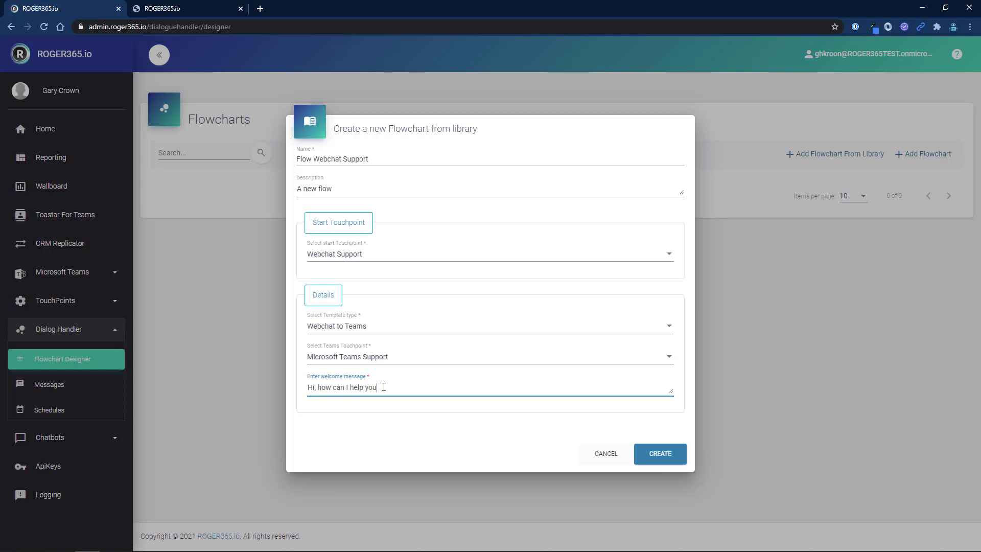
pyautogui.click(659, 454)
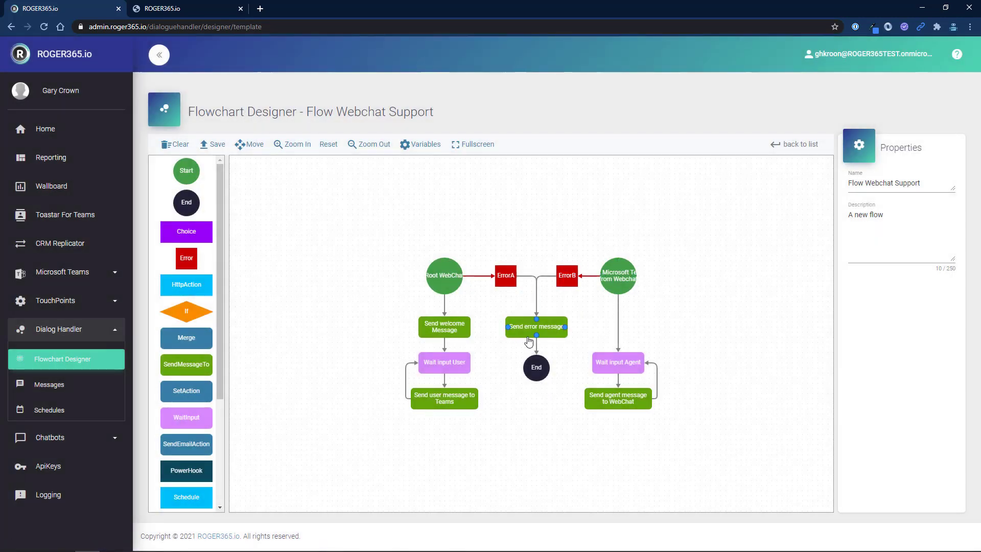
pyautogui.click(219, 148)
pyautogui.click(110, 301)
# Set Webchat Support's assigned flowchart to Flow Webchat Support and update the touchpoint
pyautogui.click(41, 329)
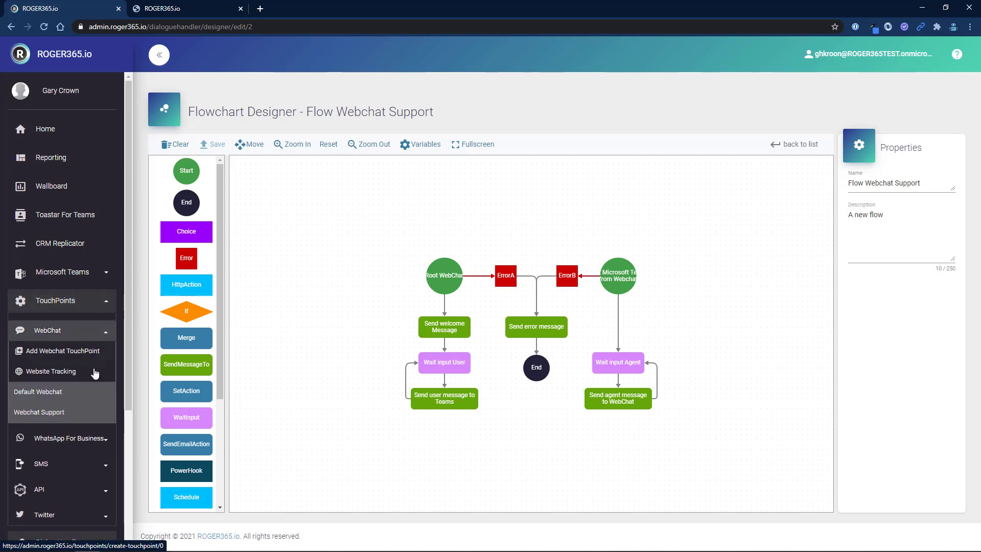
pyautogui.click(83, 411)
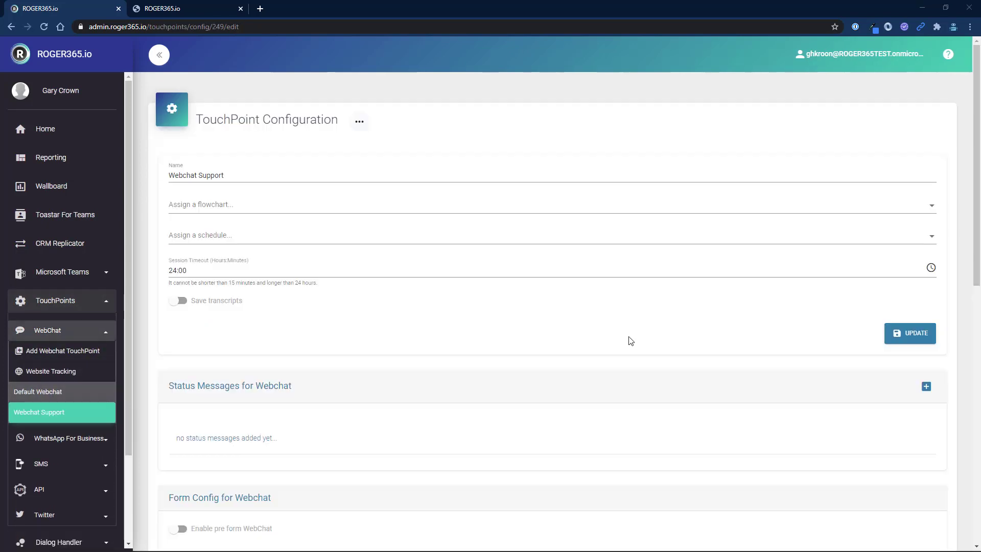
pyautogui.click(233, 207)
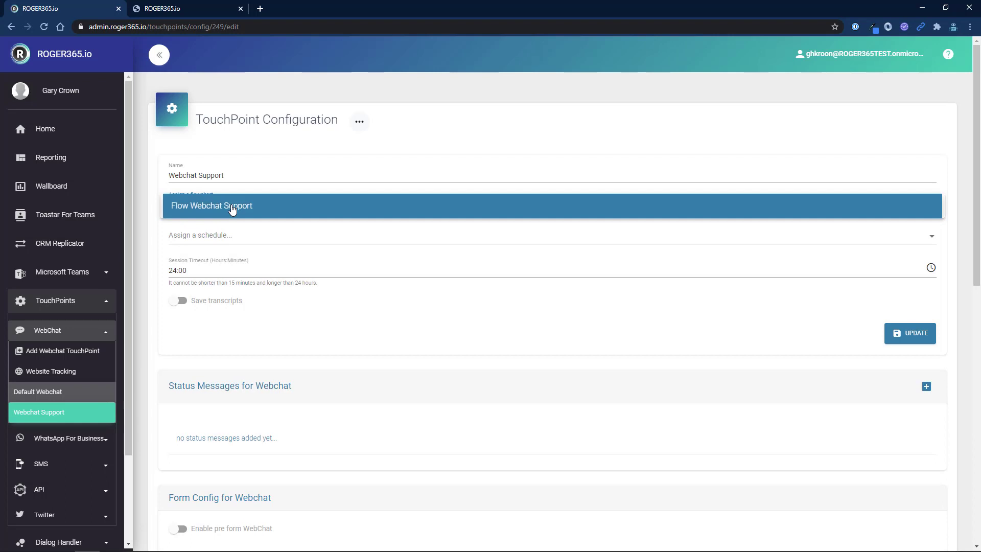
pyautogui.click(232, 209)
pyautogui.click(898, 332)
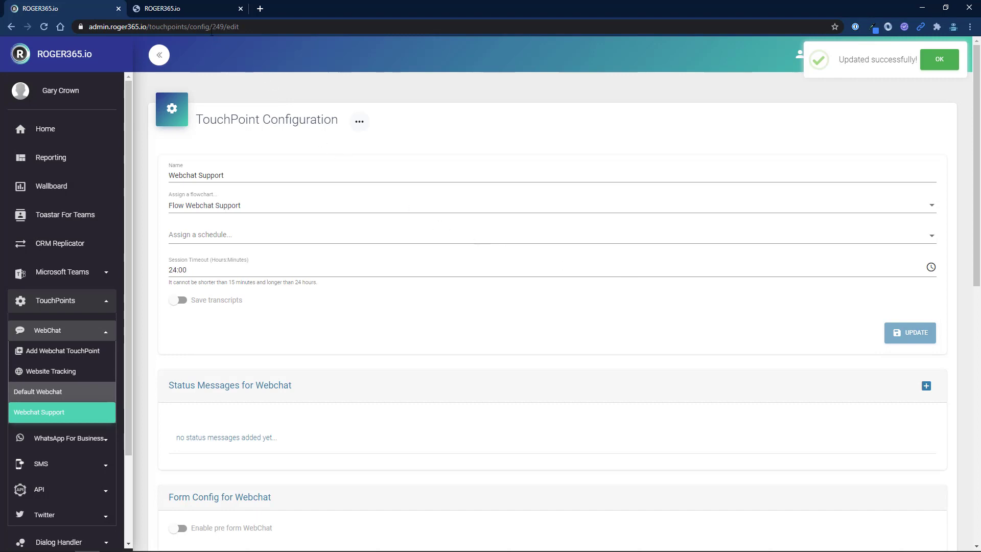
pyautogui.click(198, 8)
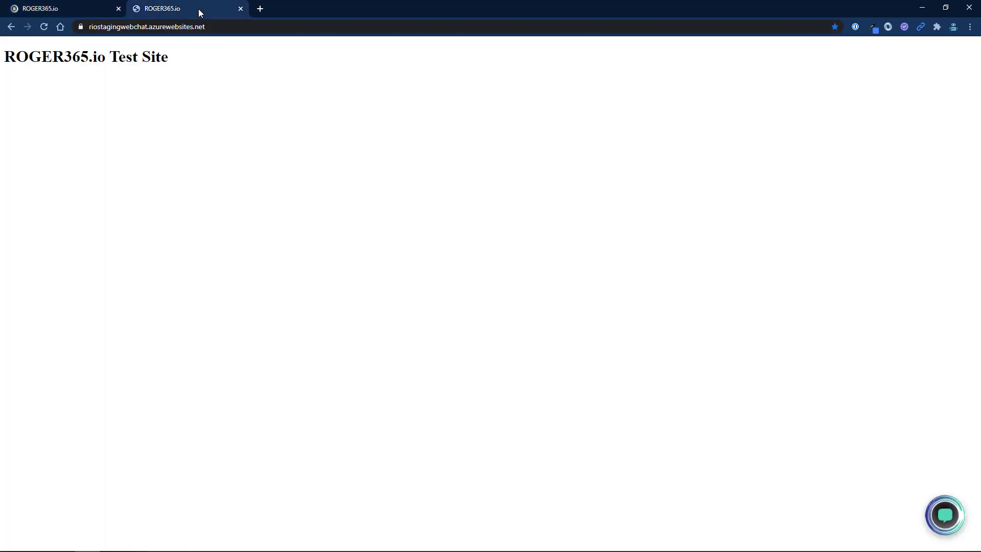
# Reload the test site and open the chat launcher to see the 'Hi, how can I help you?' greeting
pyautogui.click(44, 29)
pyautogui.click(948, 506)
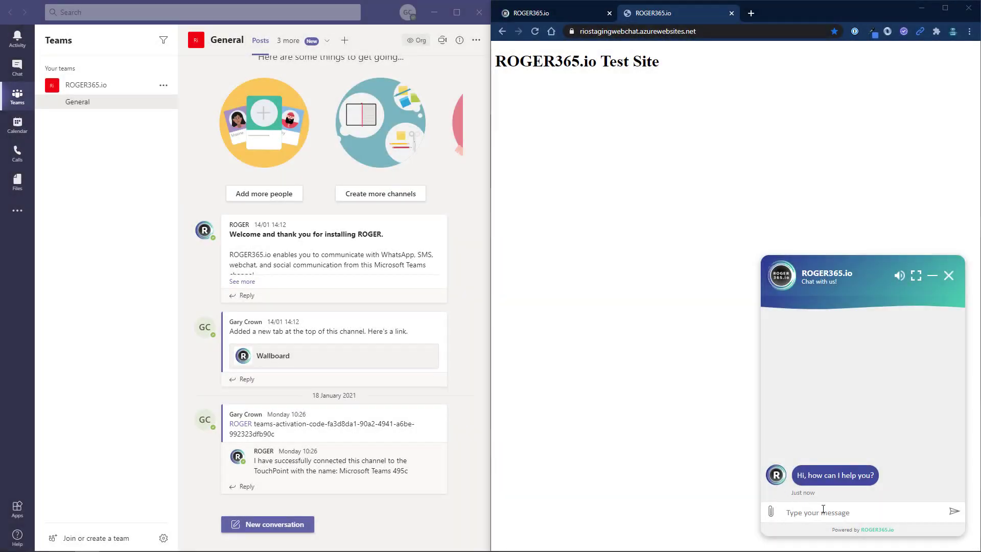
# Send the webchat message "Hi, can you help me ?" from the test site's chat box
pyautogui.click(823, 509)
pyautogui.write('Hi, can you help me ?')
pyautogui.press('Return')
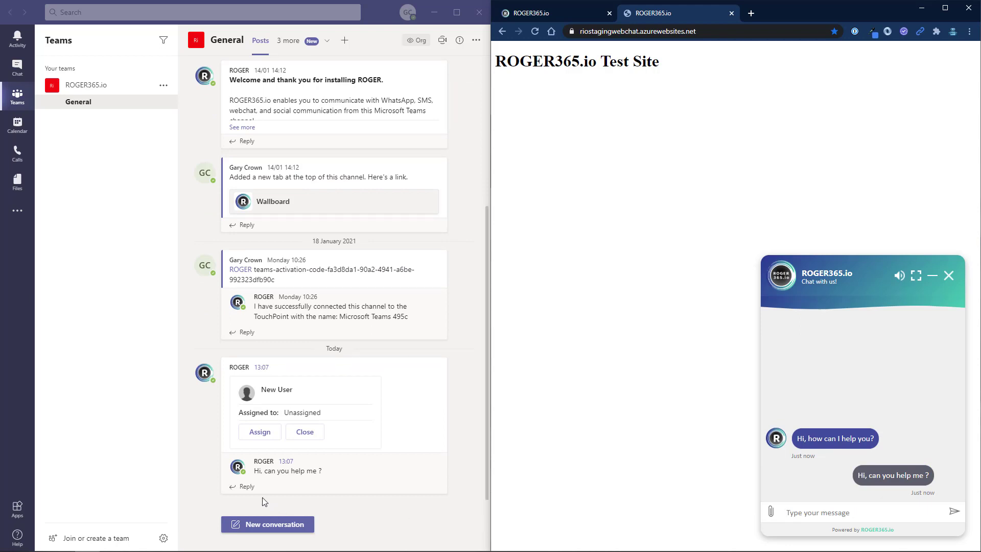
pyautogui.click(250, 486)
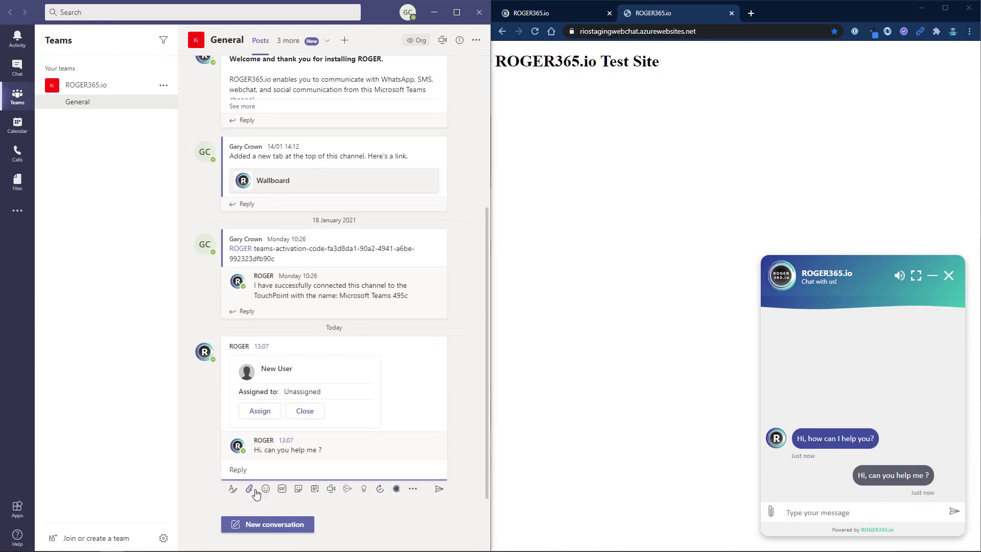
pyautogui.write('@roger')
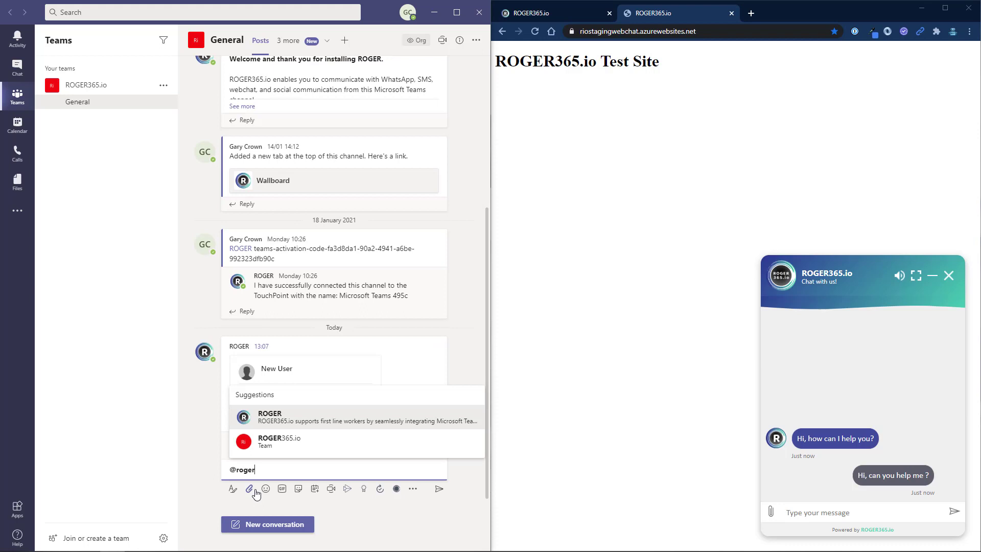
pyautogui.click(313, 421)
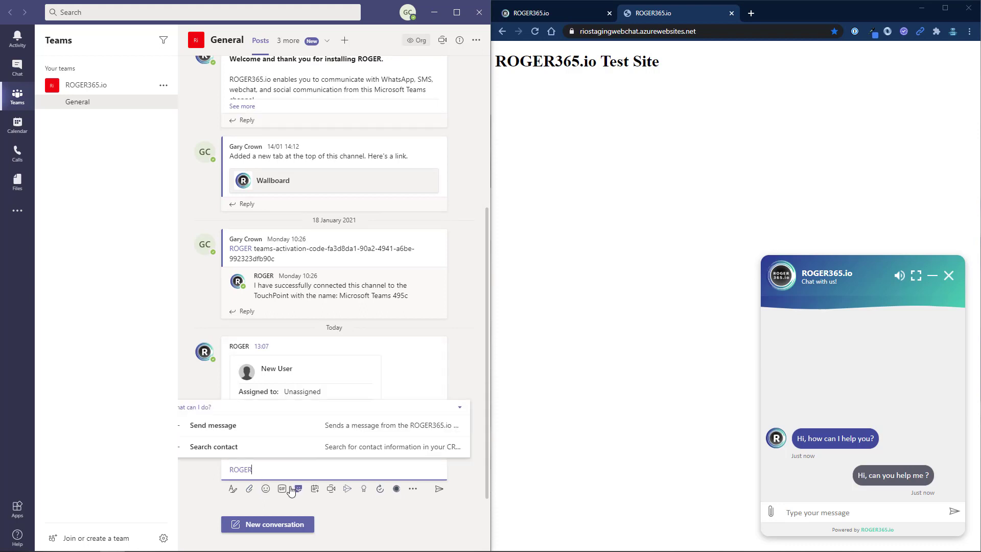
pyautogui.write('Sure, with')
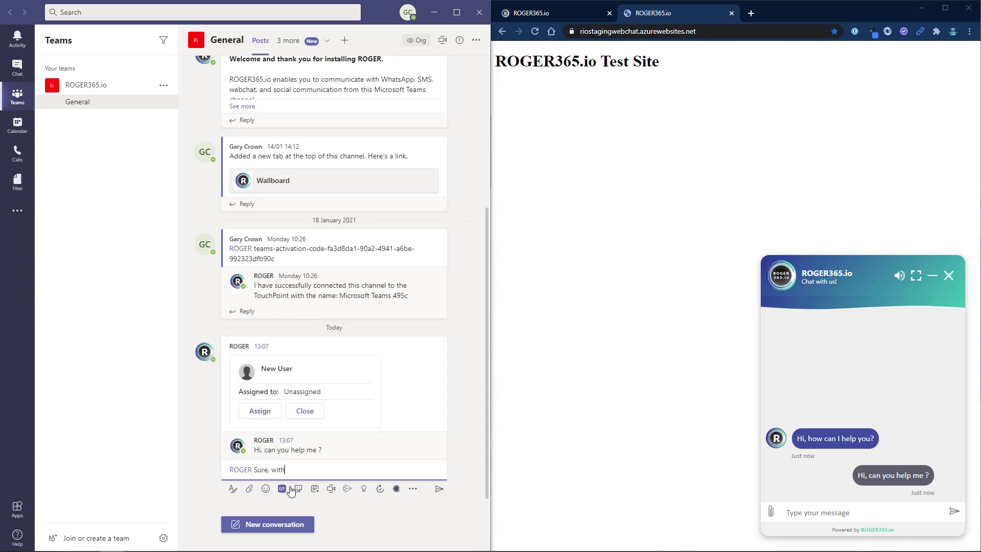
pyautogui.write(' what can I help you?')
pyautogui.press('Return')
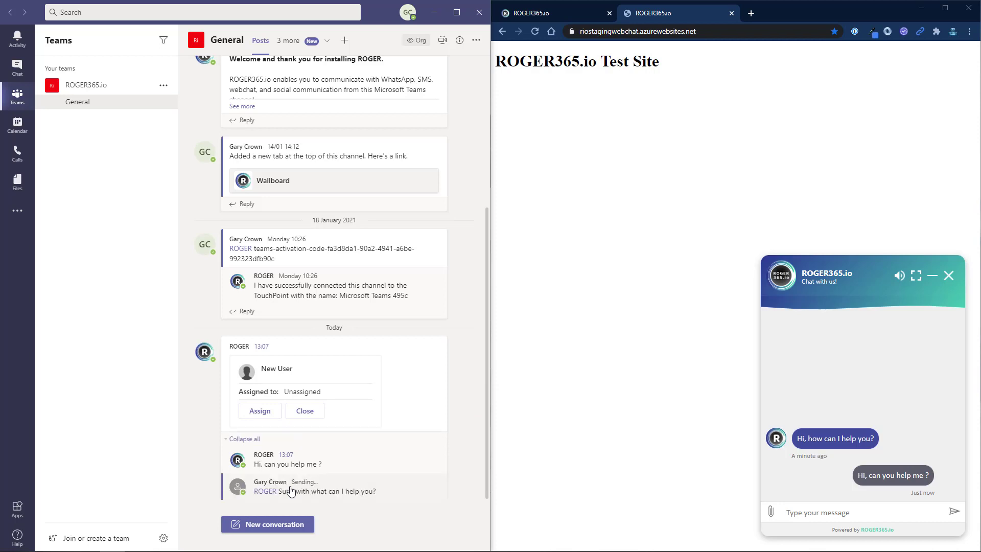